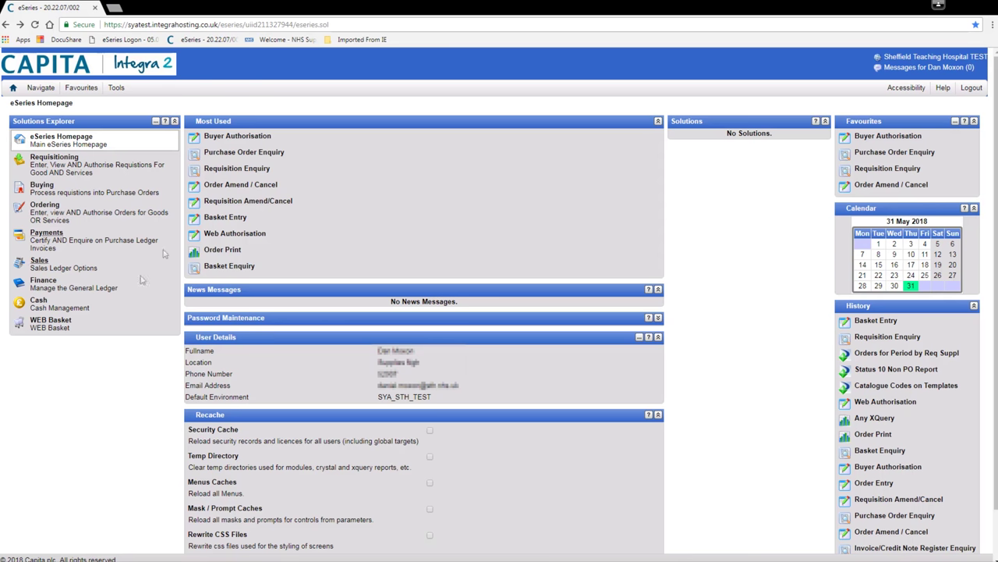
Start a new Web Basket entry with requisitioner R1TEST (Test Account).
left_click(61, 323)
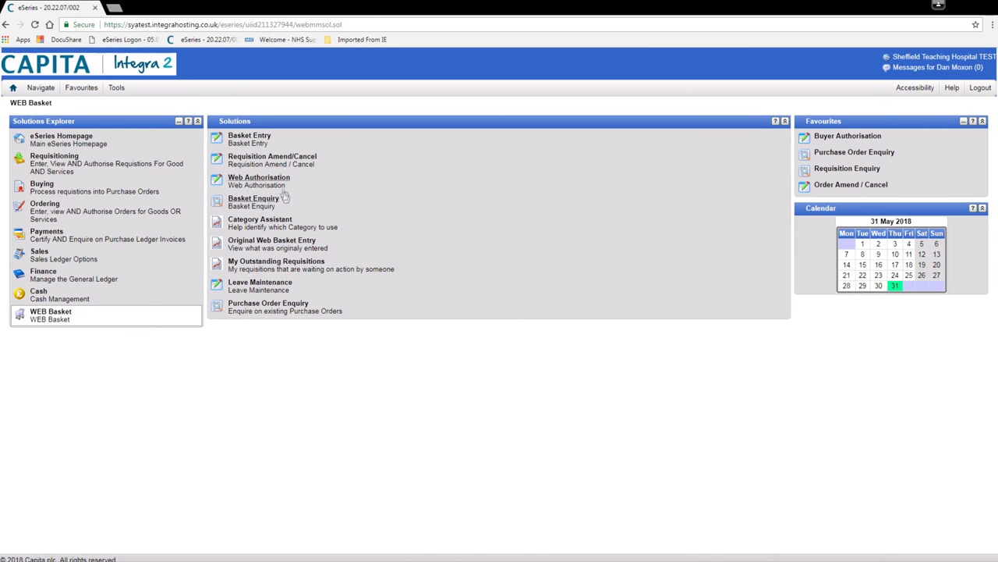
left_click(269, 141)
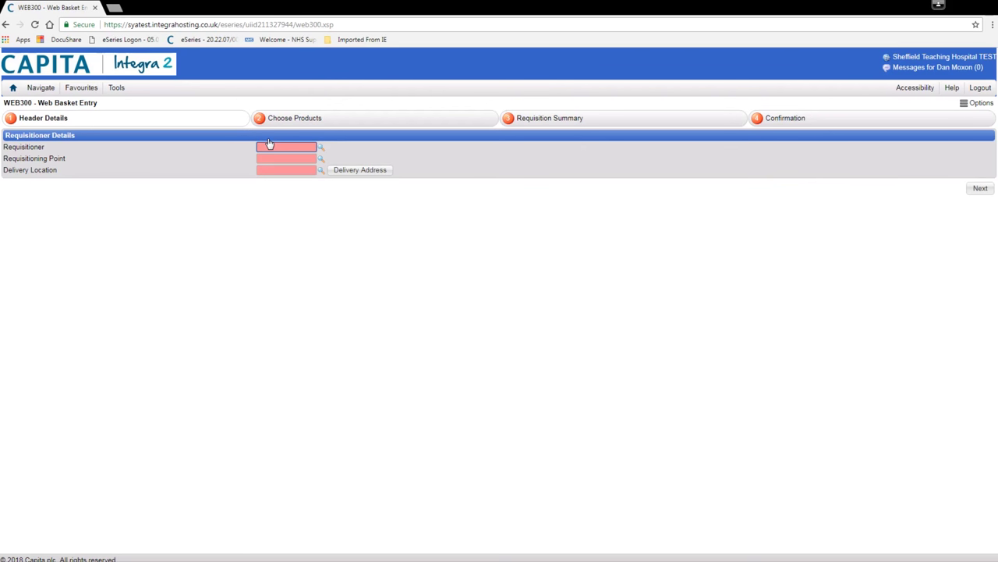
left_click(323, 148)
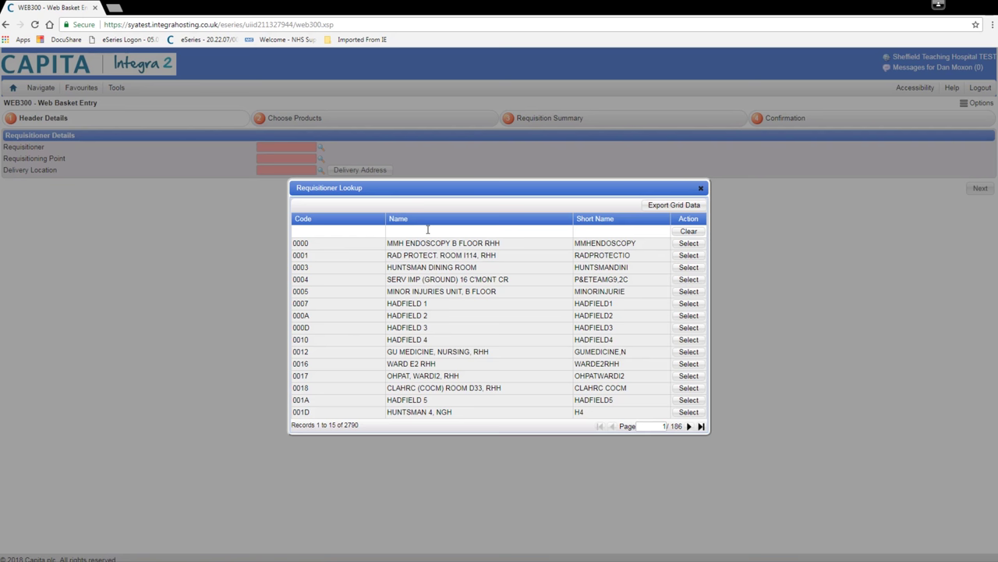
left_click(427, 229)
type("tes")
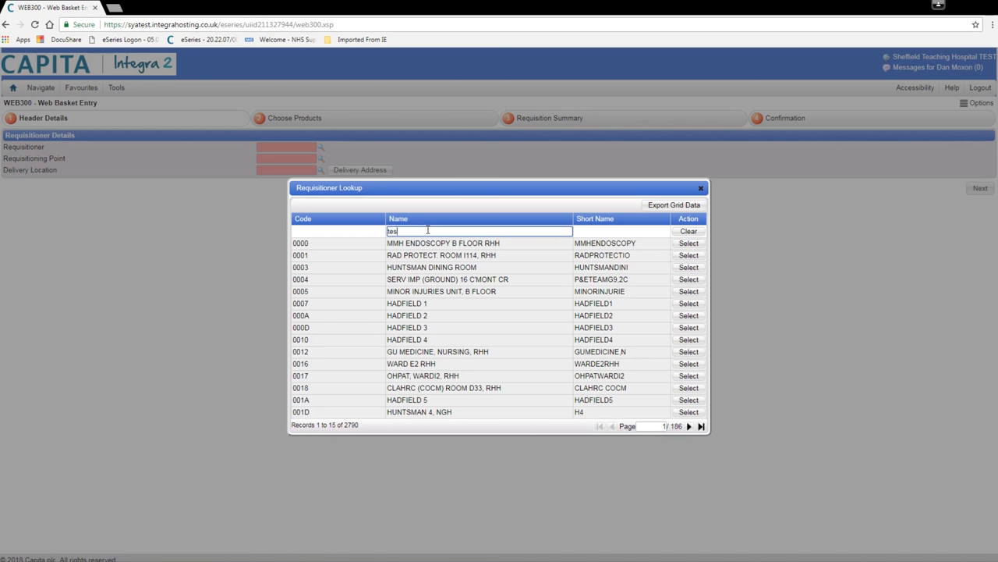
type("t")
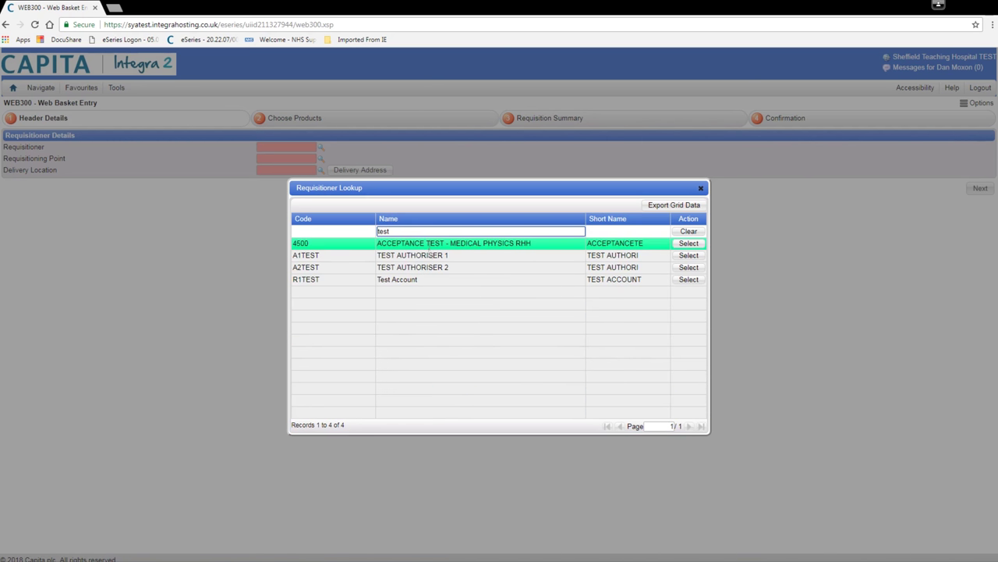
left_click(429, 282)
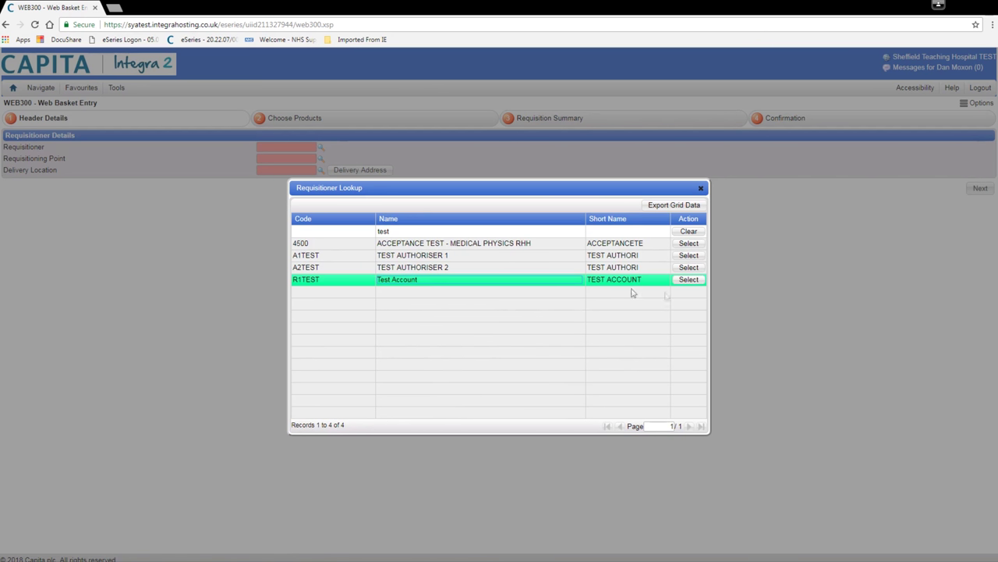
left_click(684, 284)
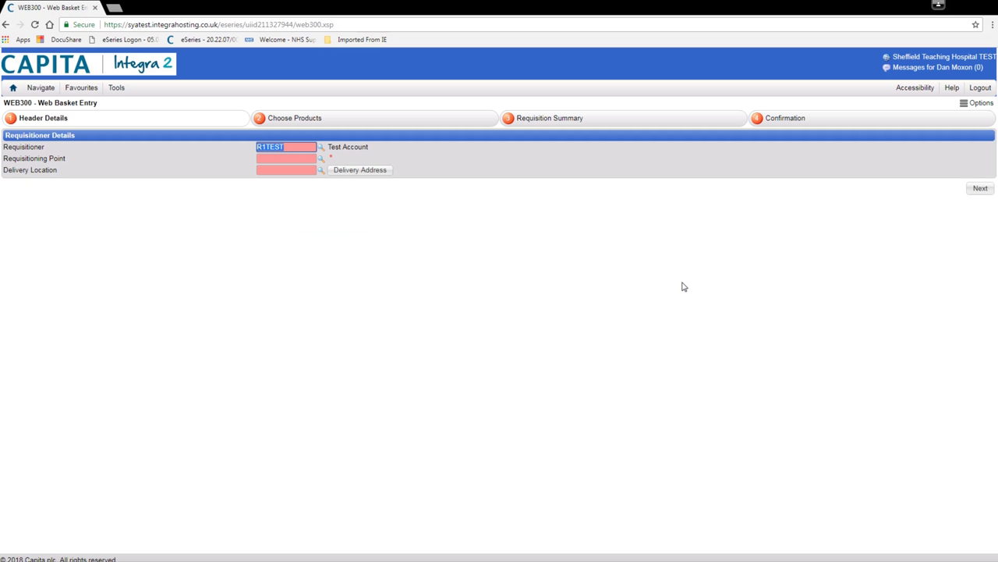
Set the requisitioning point to Finance Department - NGH (C66199).
left_click(321, 160)
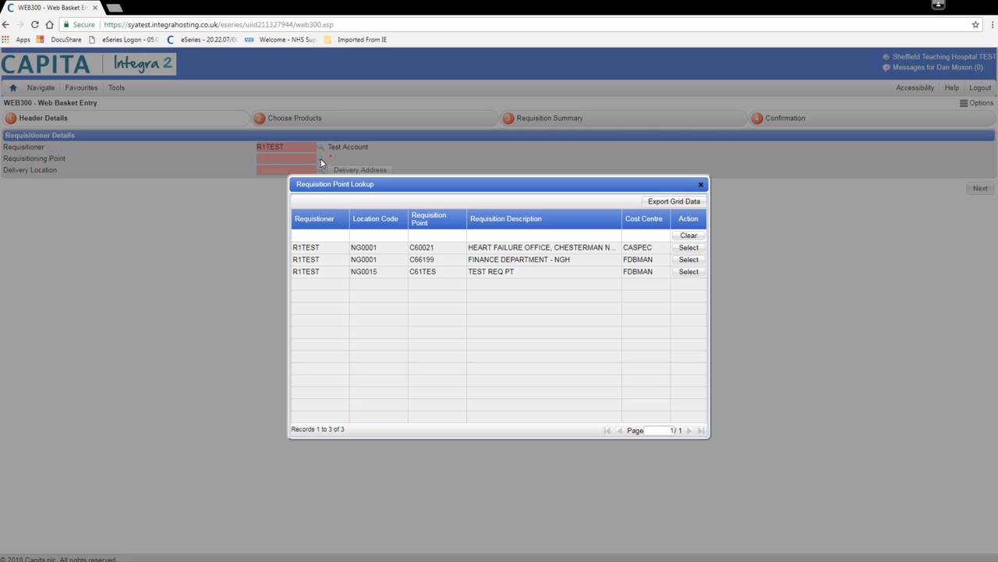
left_click(688, 259)
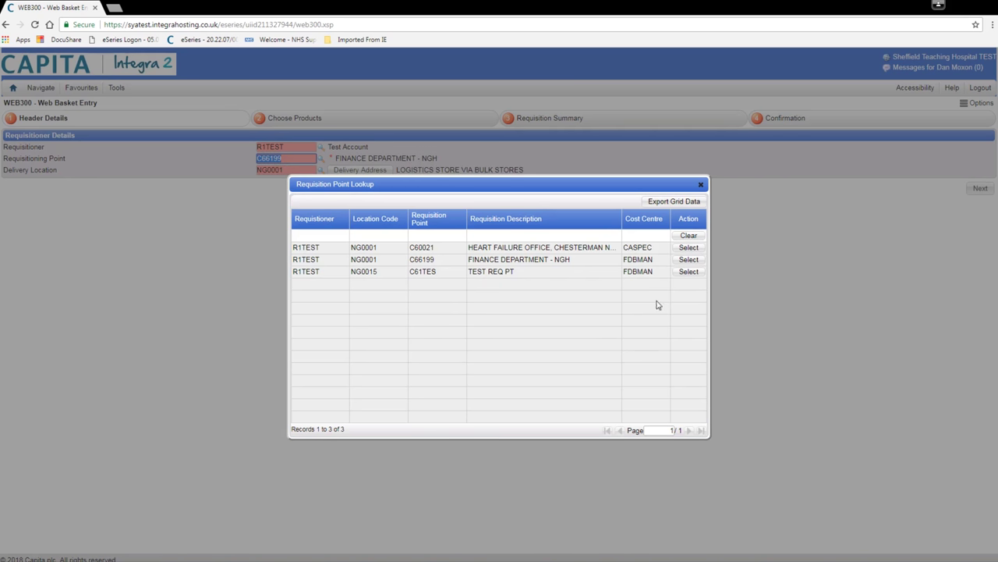
left_click(698, 261)
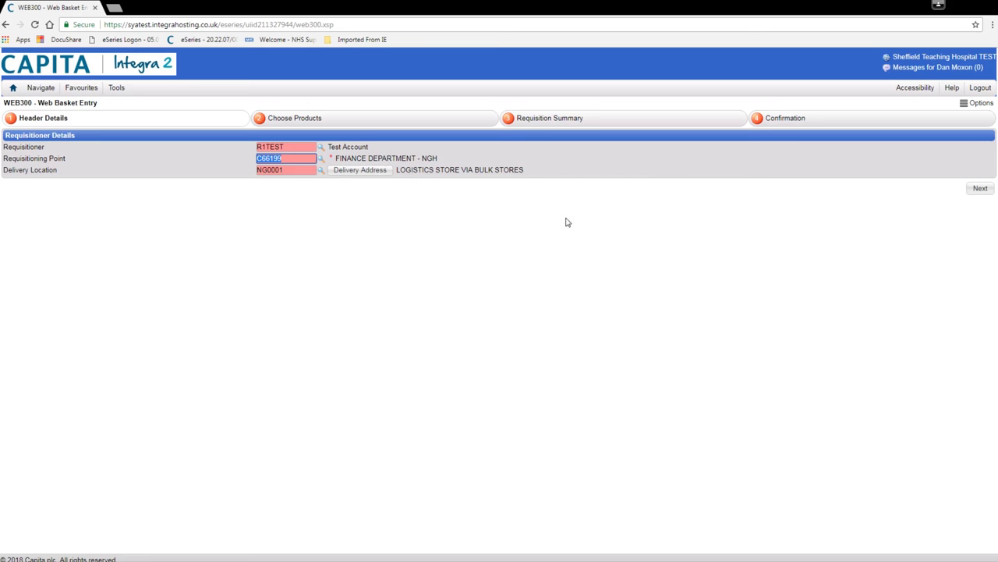
Move to Choose Products and search the catalogue for 'ballpoint+pen'.
left_click(980, 189)
type("ballpoint")
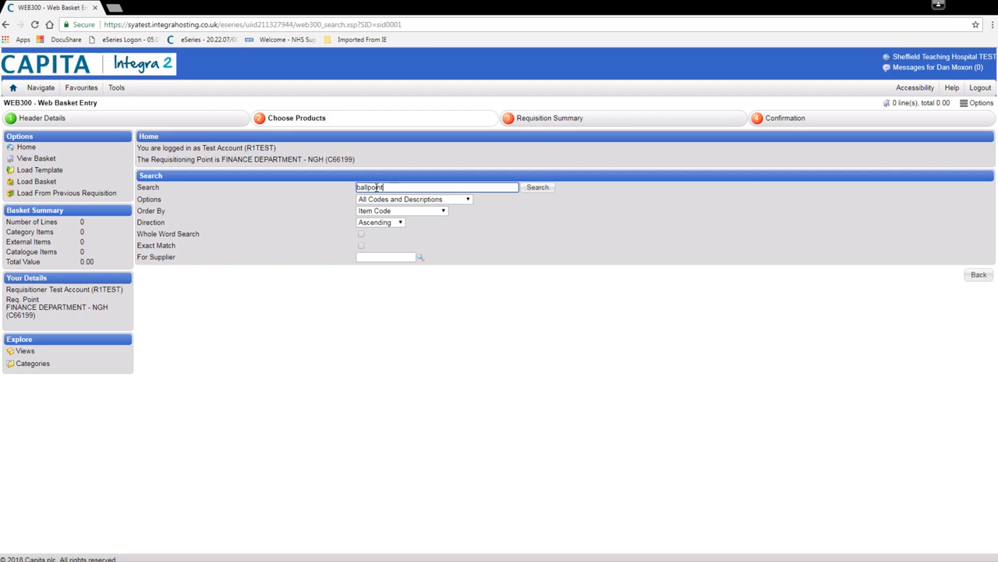
type("+pen")
left_click(538, 190)
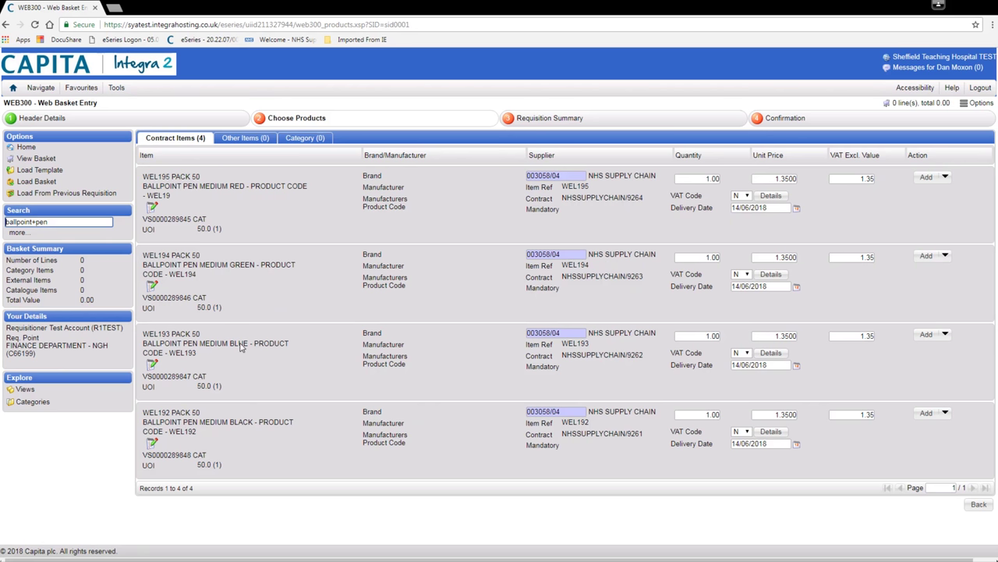
Add two packs each of the black (WEL192) and blue (WEL193) ballpoint pens.
left_click(249, 413)
left_click(704, 415)
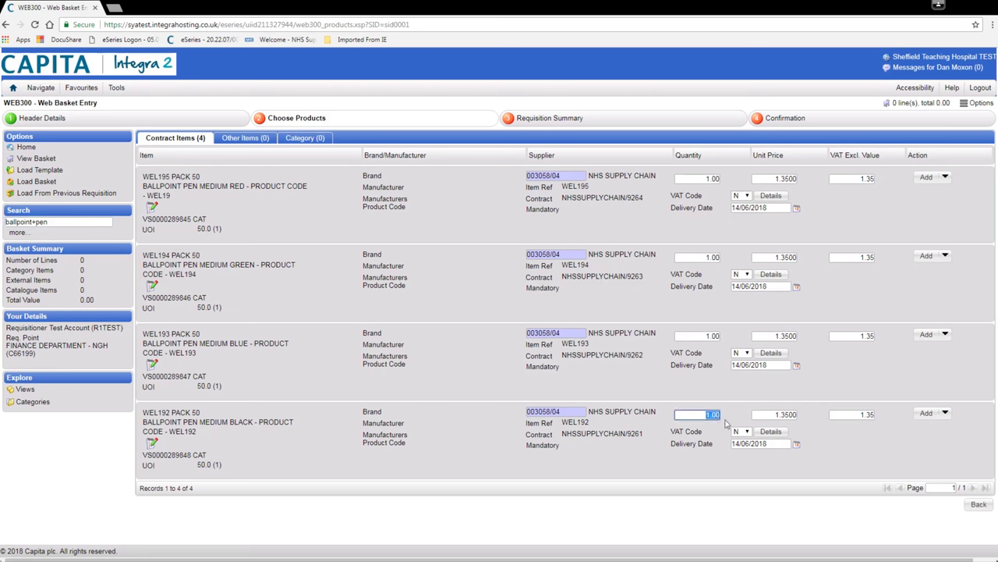
type("2")
left_click(928, 413)
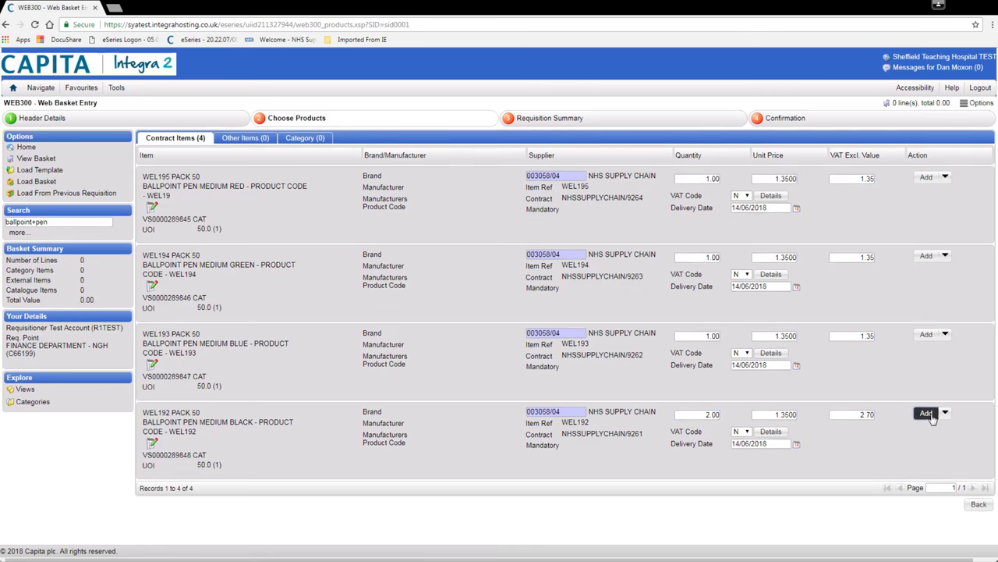
left_click(704, 337)
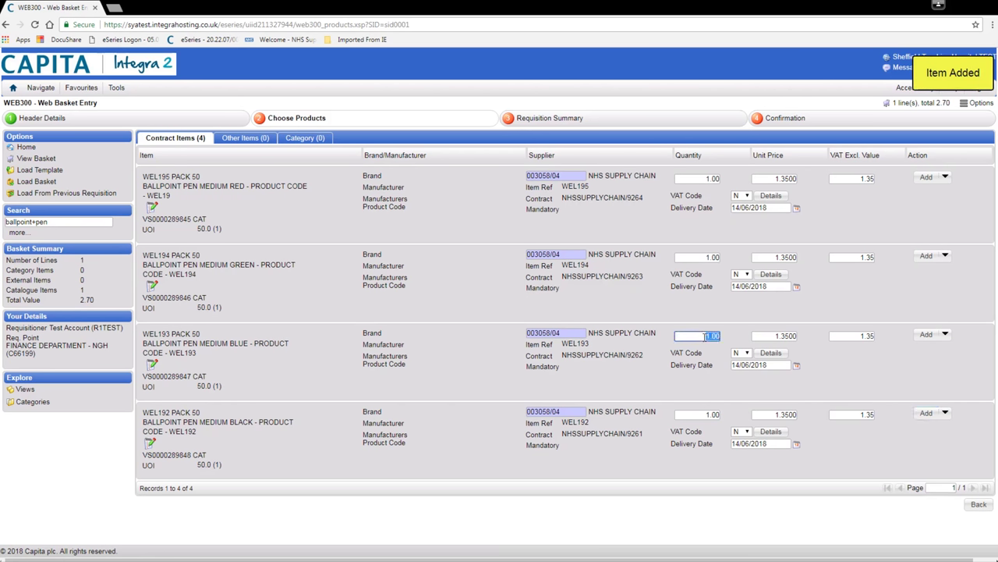
type("2")
left_click(927, 336)
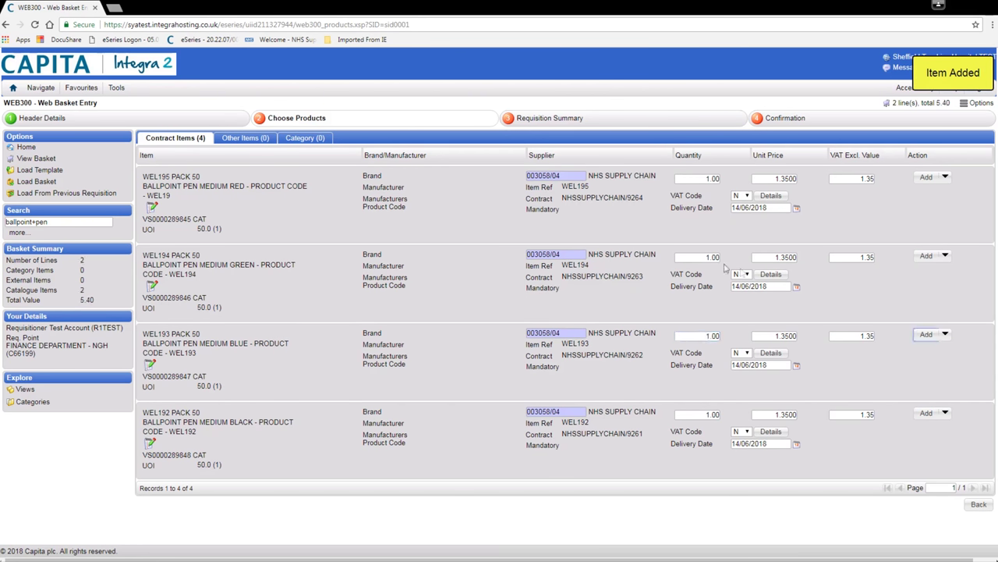
Add one pack each of the green (WEL194) and red (WEL195) ballpoint pens.
left_click(702, 257)
left_click(925, 258)
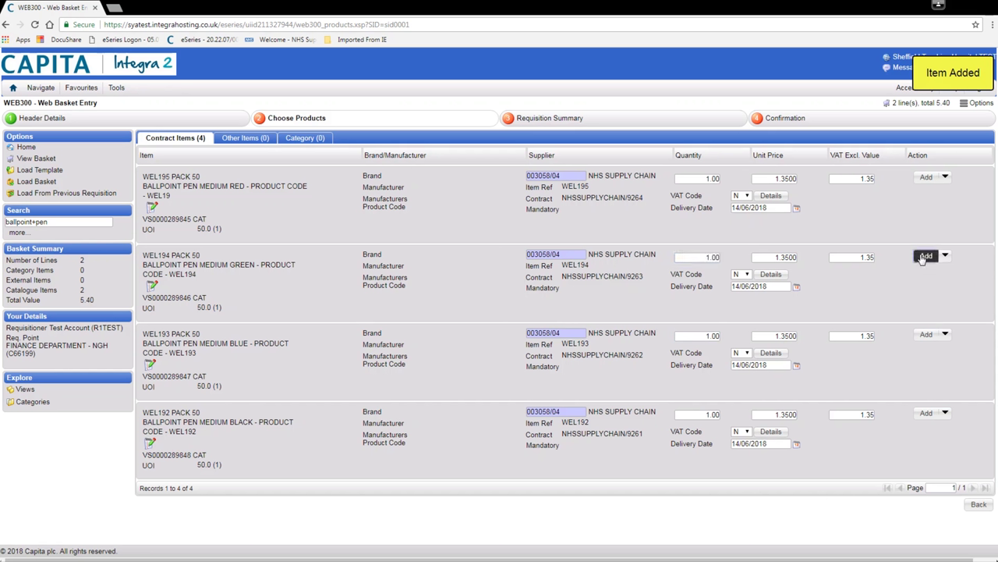
left_click(925, 178)
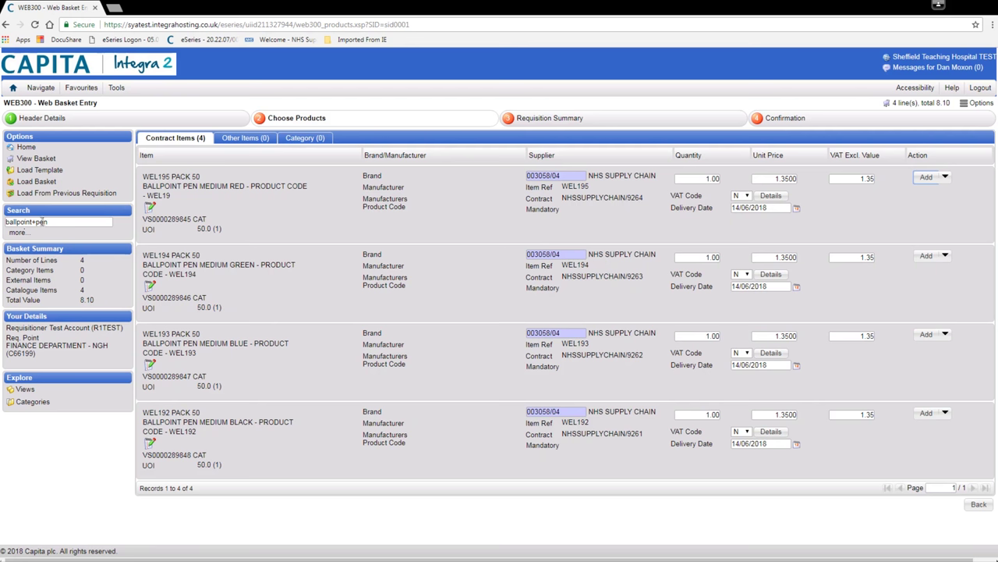
Replace the search term with product code 003r93033 and run the search.
left_click_drag(45, 221, 5, 221)
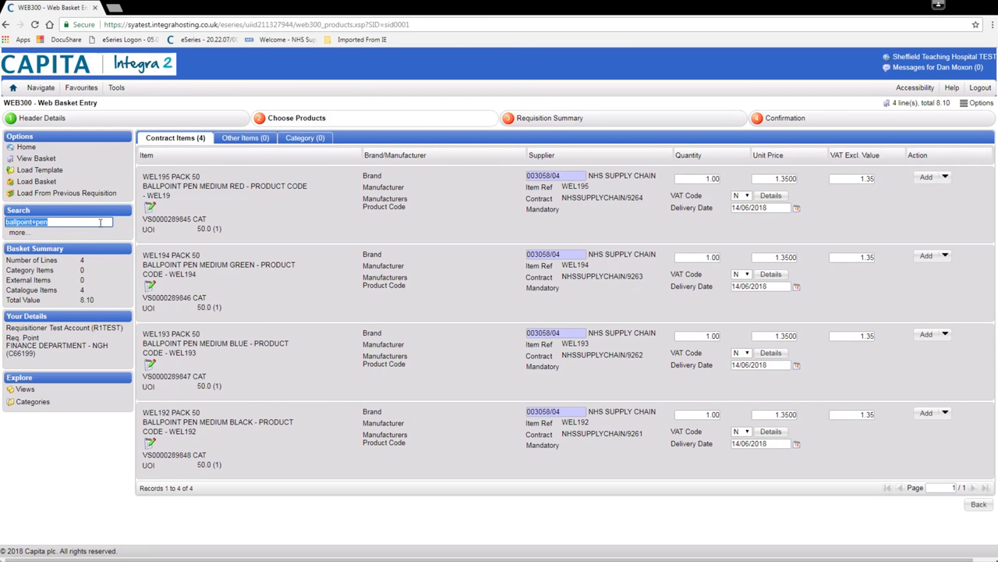
type("003r93033")
key("Return")
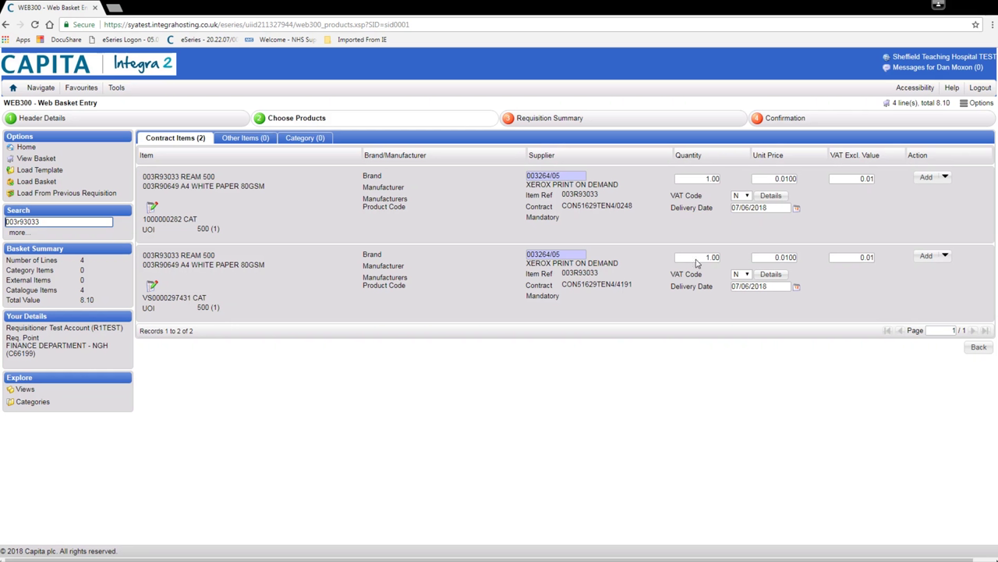
Add 5 reams of the A4 white 80GSM paper to the basket.
left_click(696, 260)
type("5")
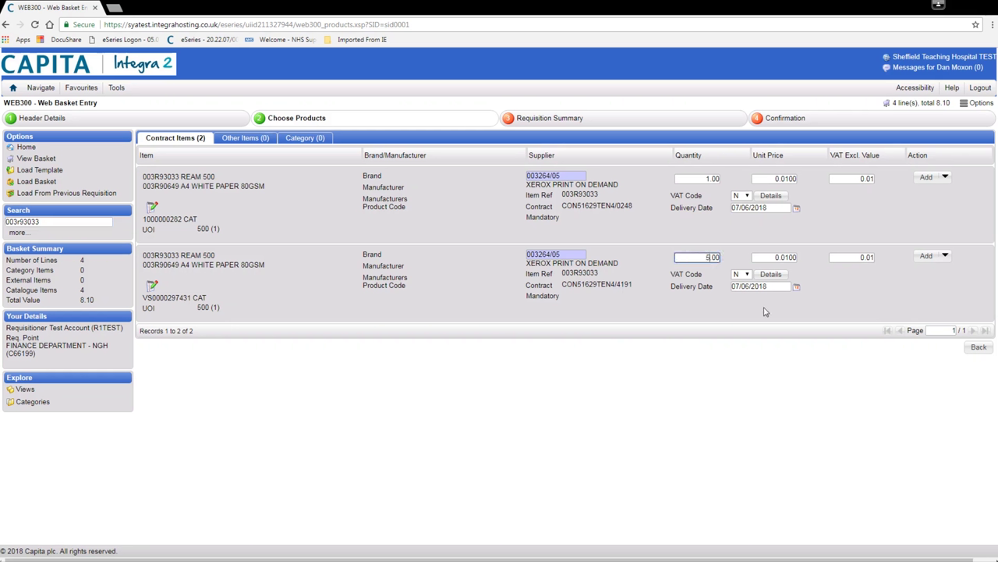
left_click(764, 311)
left_click(926, 256)
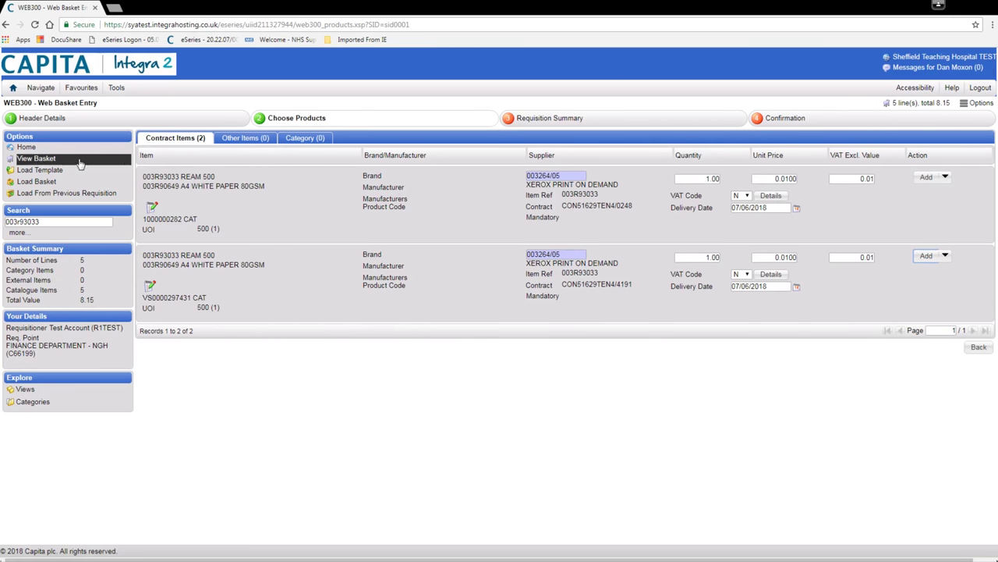
Open the basket and delete the green ballpoint pen line 003.
left_click(936, 107)
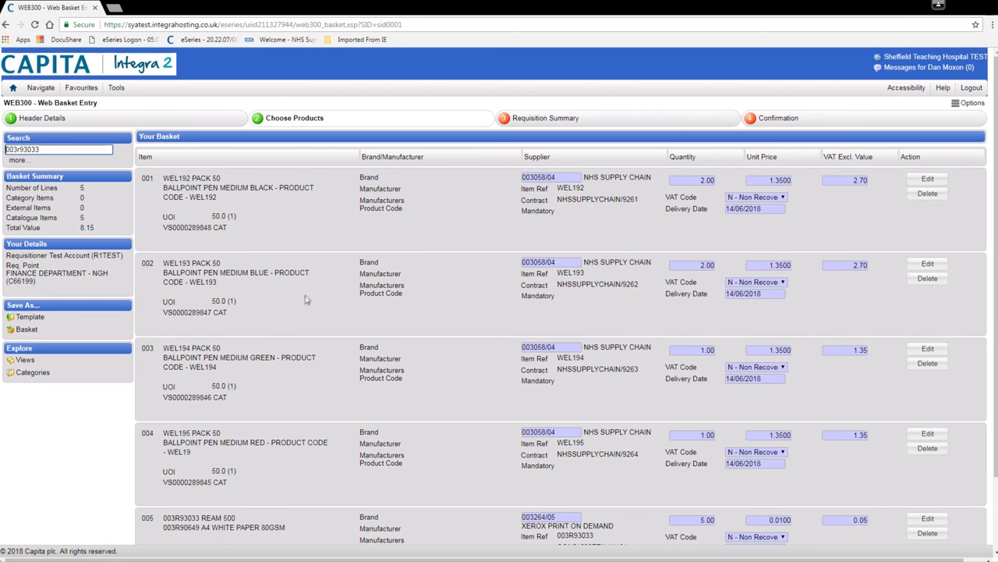
scroll(488, 226, "down", 2)
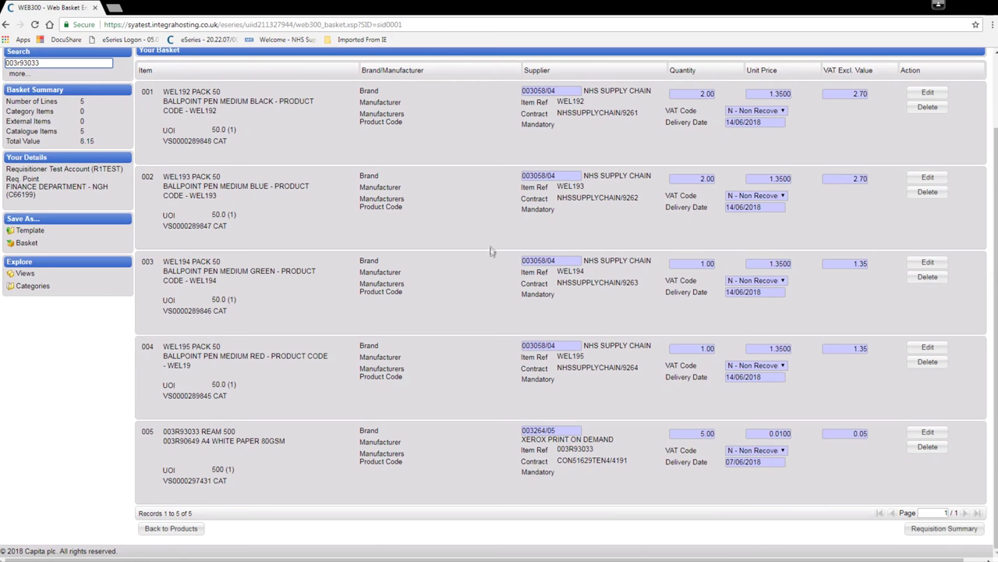
scroll(492, 390, "up", 2)
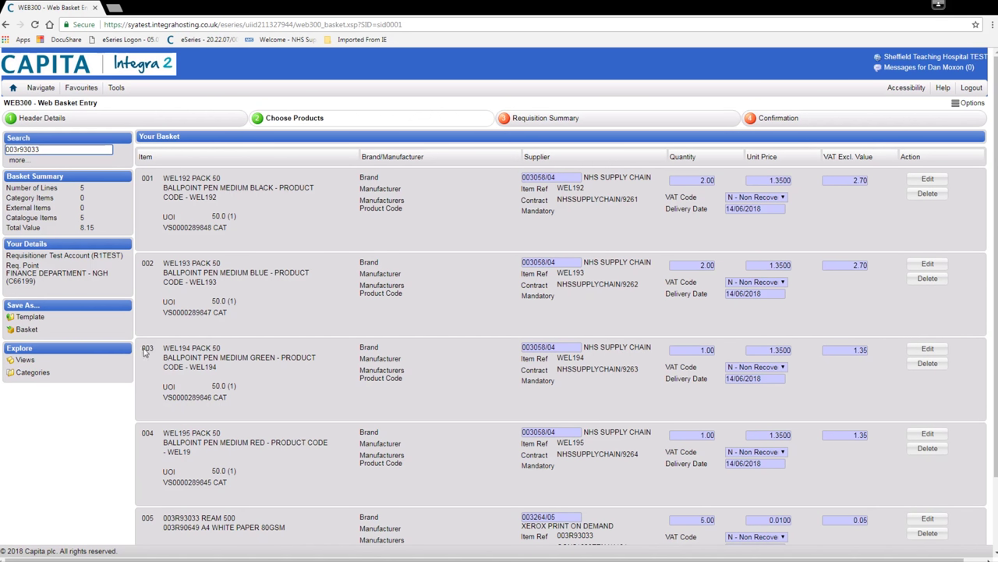
left_click_drag(144, 353, 867, 376)
left_click(869, 376)
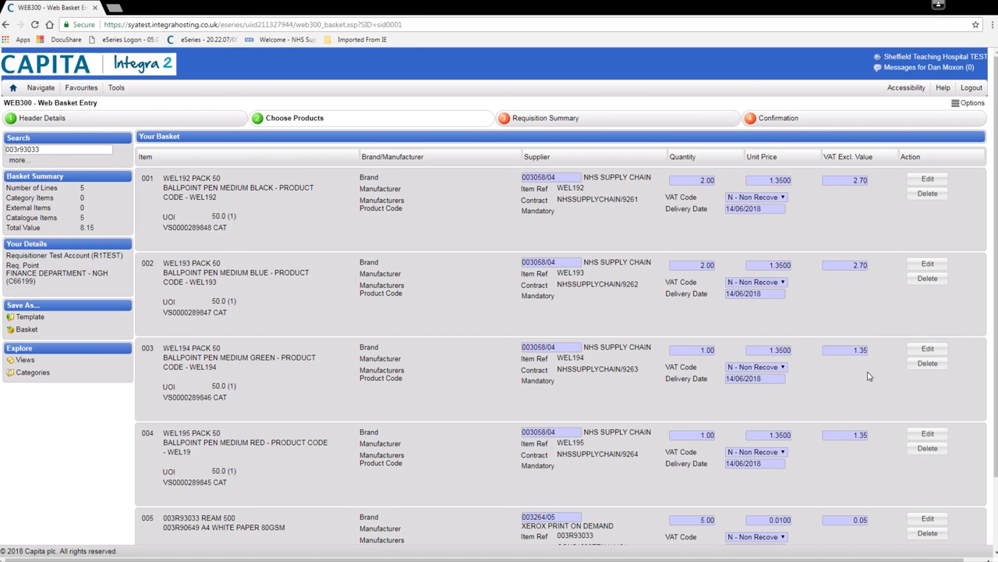
left_click(929, 363)
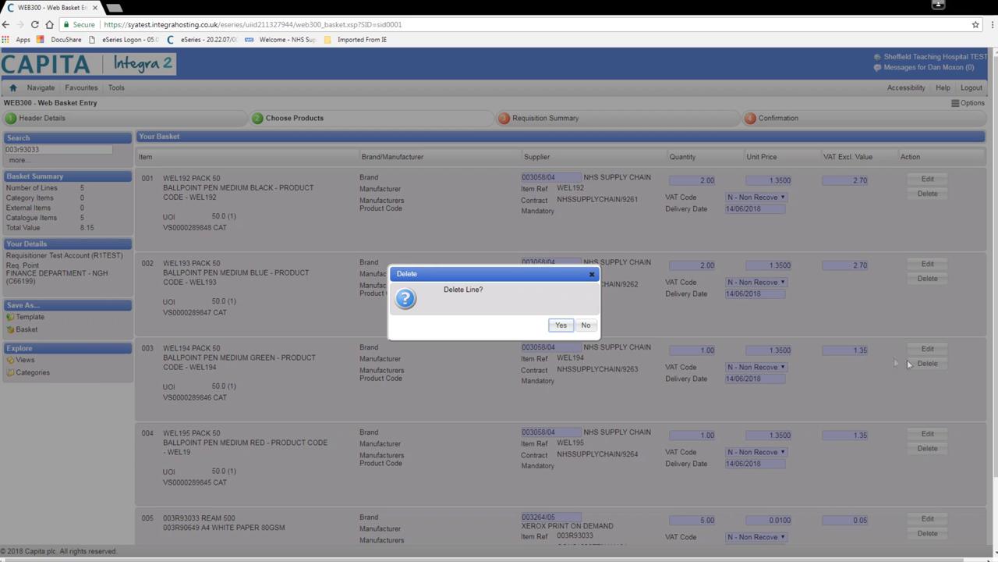
left_click(560, 328)
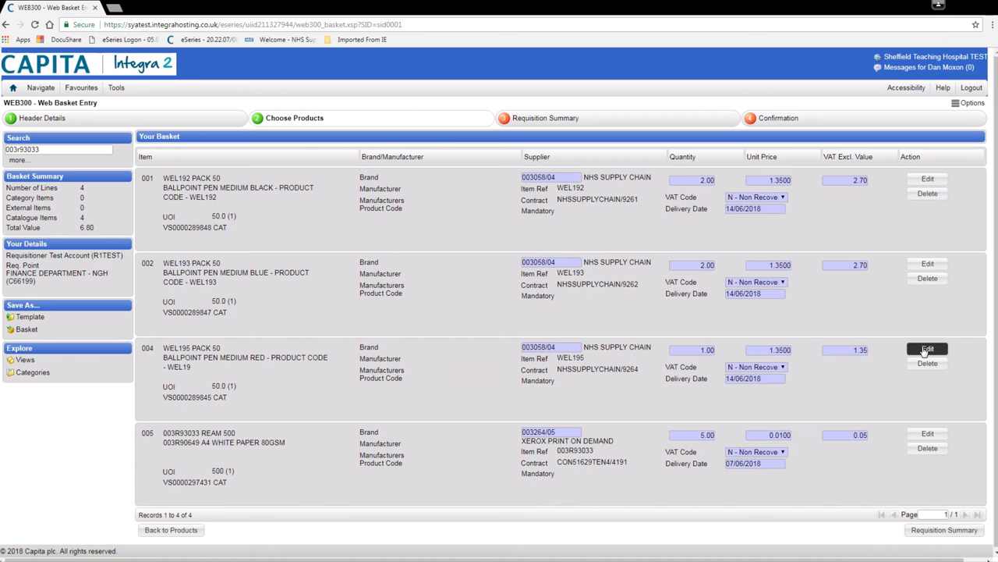
Change the red ballpoint pen line 004's quantity to 2 in Line Details.
left_click(926, 351)
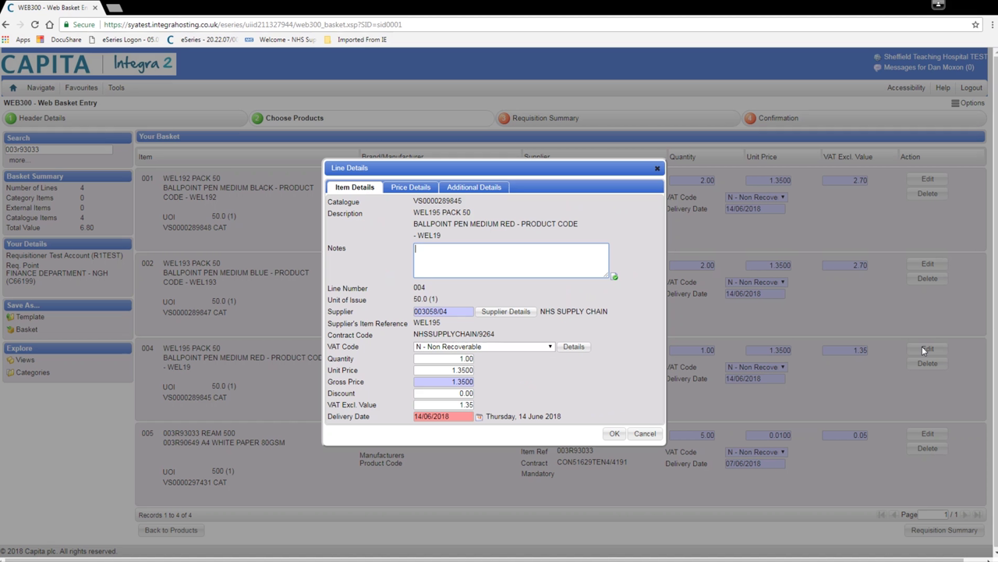
double_click(465, 358)
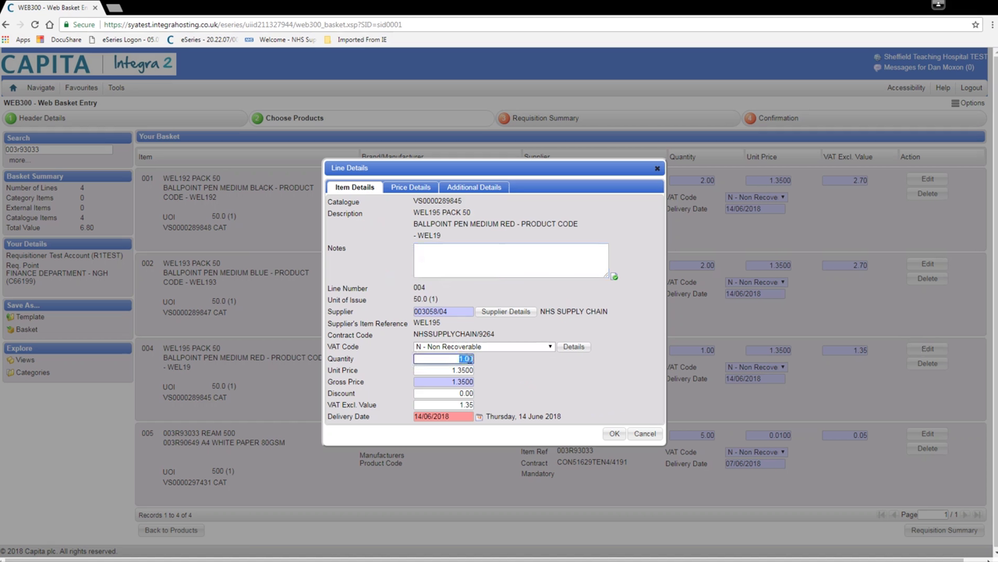
type("2")
left_click(495, 364)
double_click(434, 371)
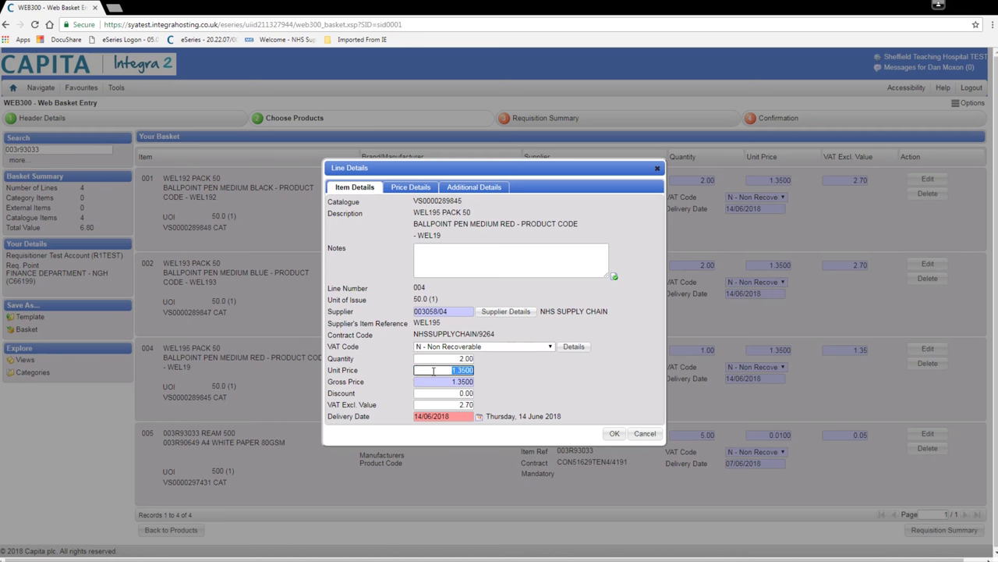
left_click_drag(434, 370, 482, 375)
left_click(481, 375)
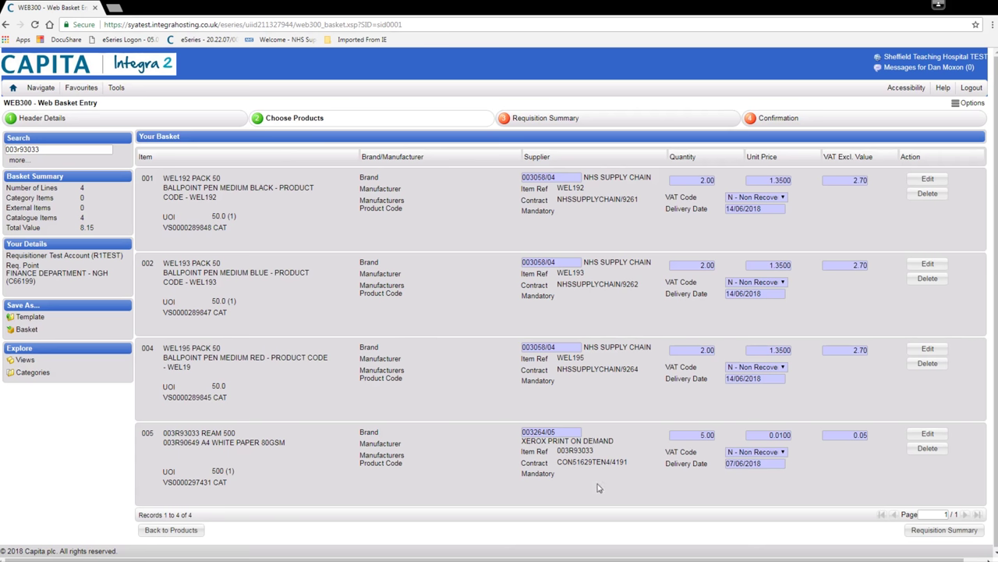
scroll(461, 252, "down", 1)
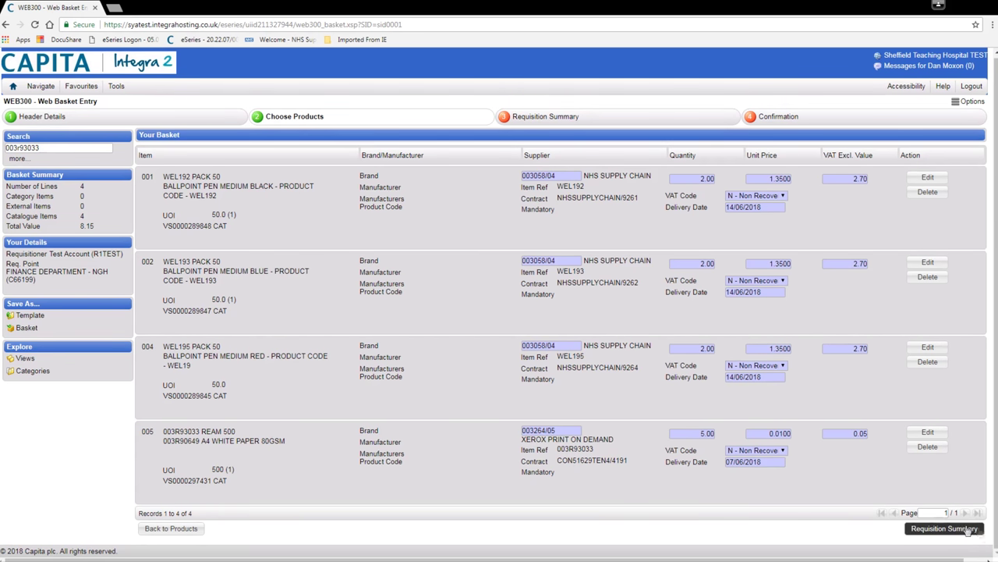
Open the Requisition Summary listing the NHS Supply Chain and Xerox requisitions.
left_click(965, 531)
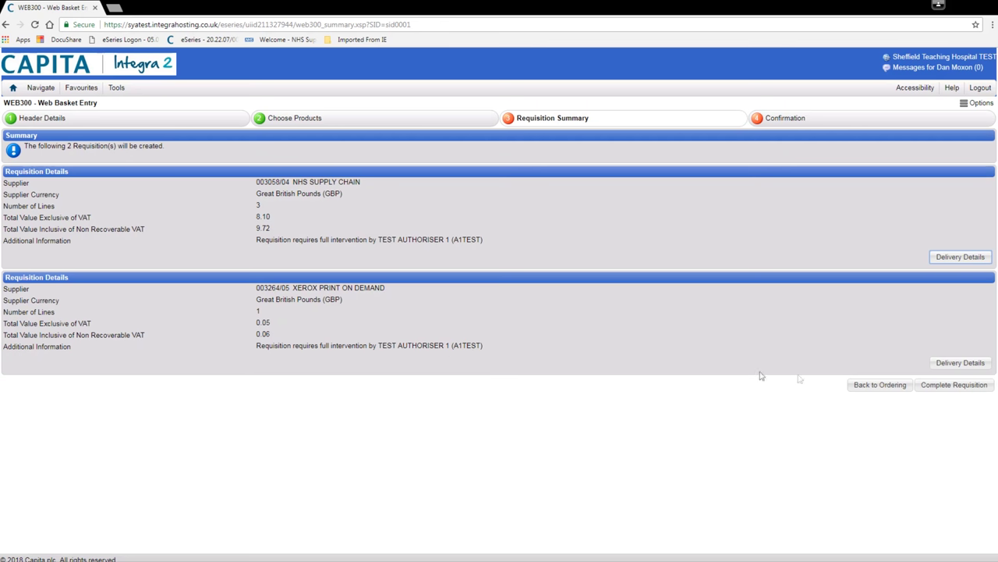
Complete the requisition, creating 000682823 and 000682824 under reference WEB0009124.
left_click(947, 394)
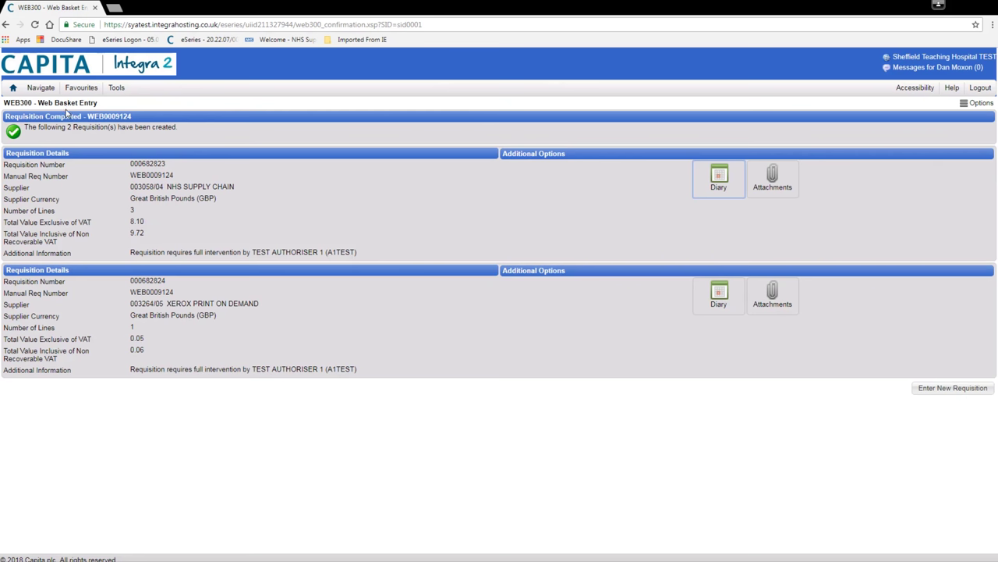
left_click_drag(71, 115, 205, 134)
left_click(205, 134)
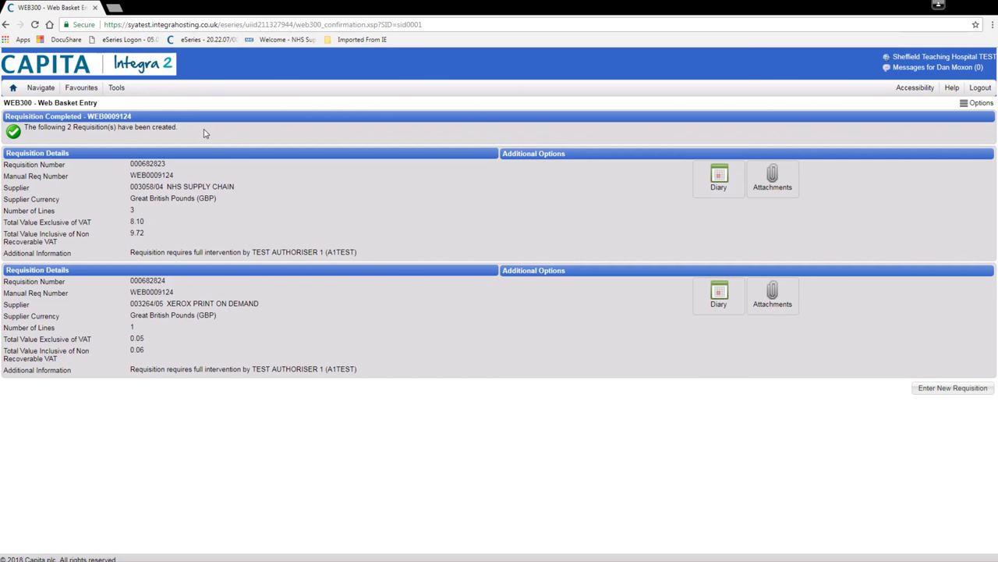